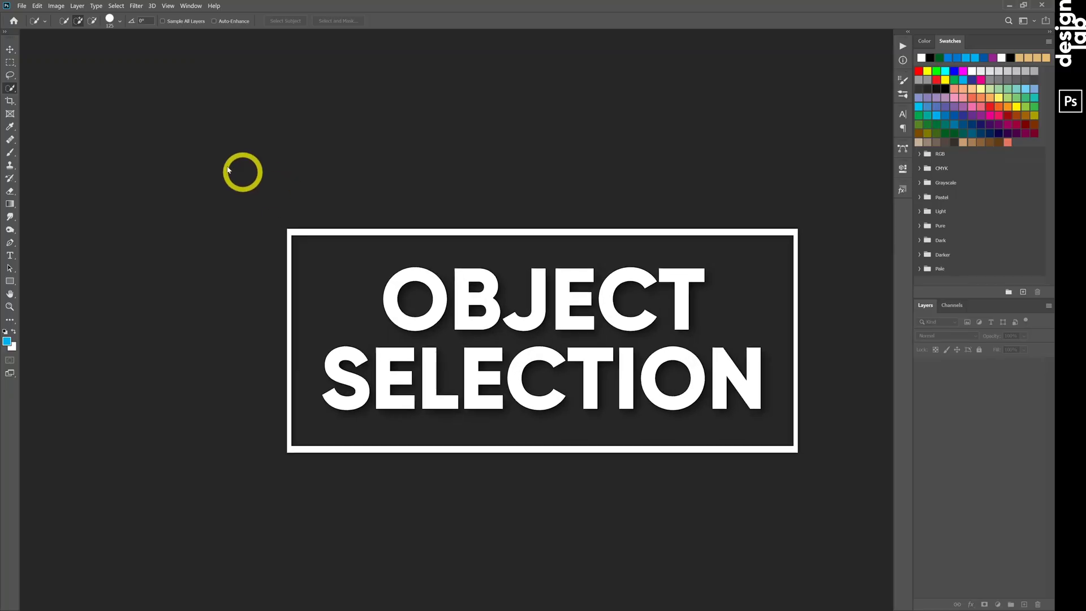
# Open the File menu to reach the Open command.
pyautogui.click(24, 9)
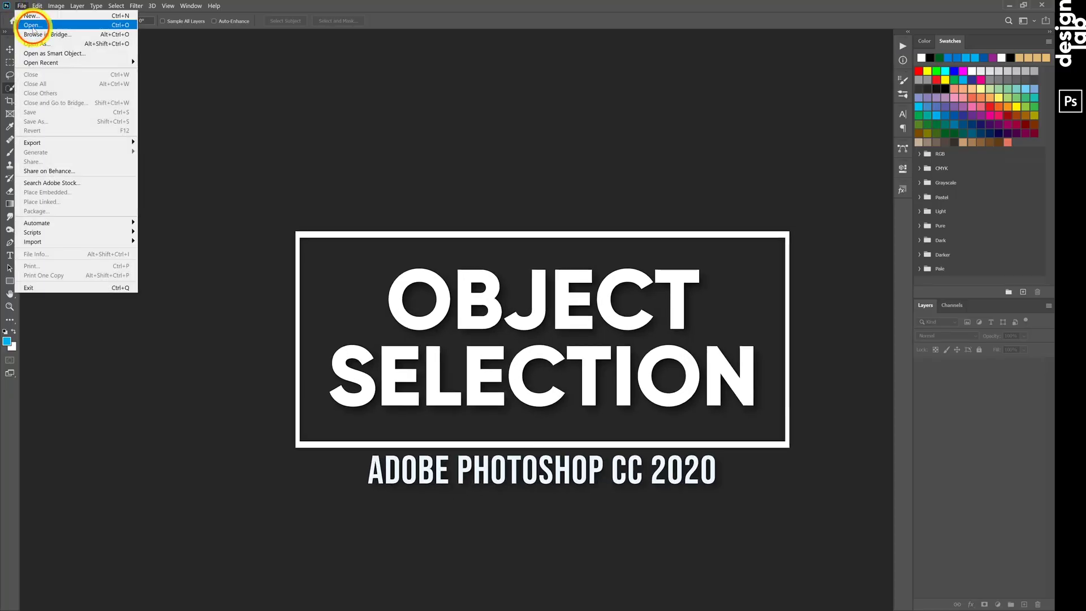
# Open adult-chair-conversation-2422290.jpg and switch to the Quick Selection Tool.
pyautogui.click(33, 26)
pyautogui.click(131, 57)
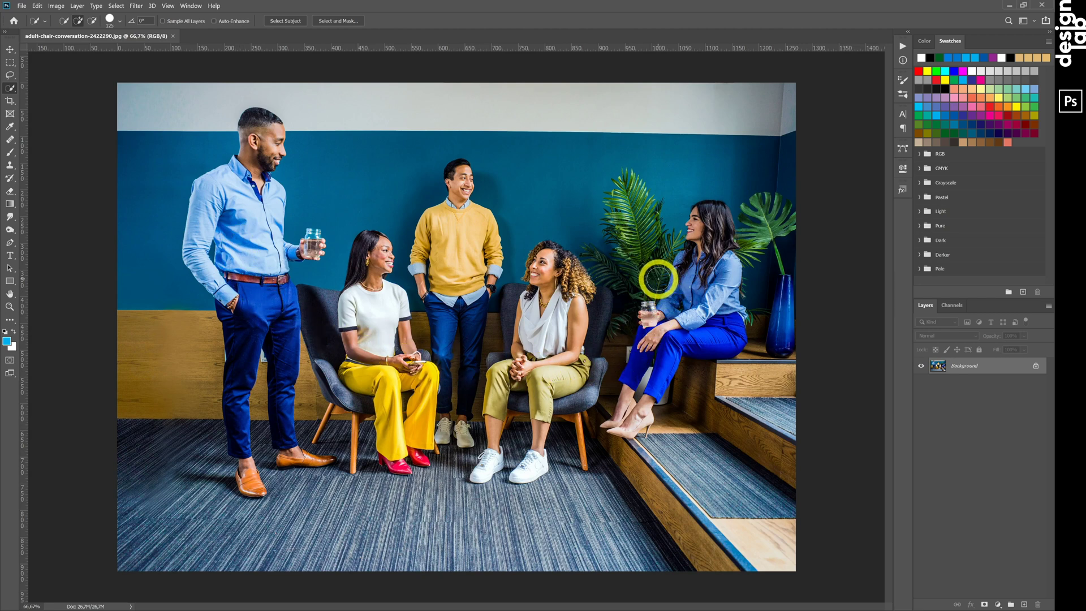
pyautogui.rightClick(11, 90)
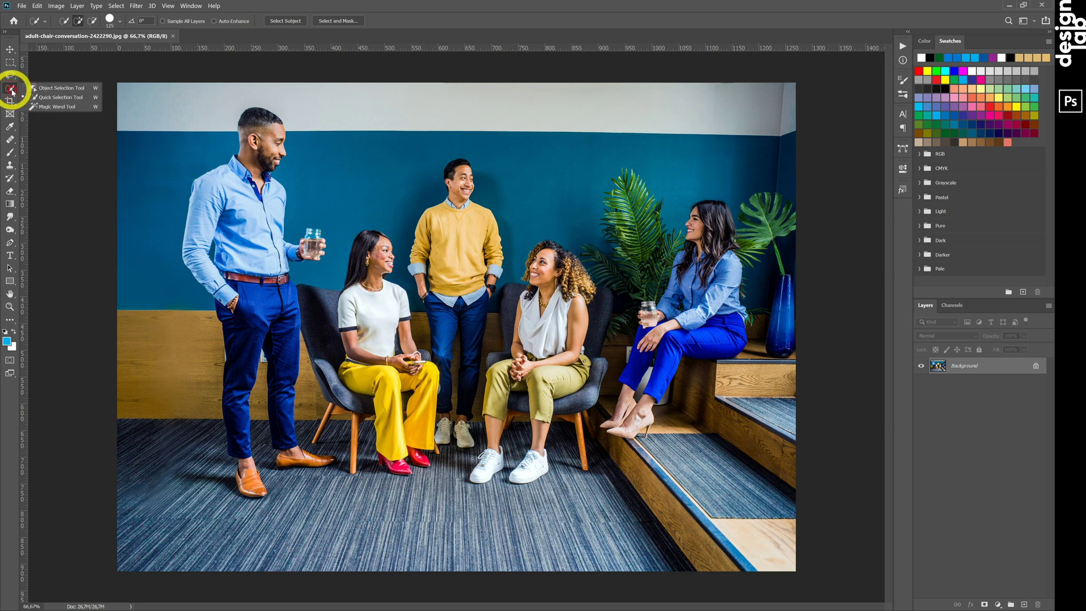
pyautogui.click(49, 98)
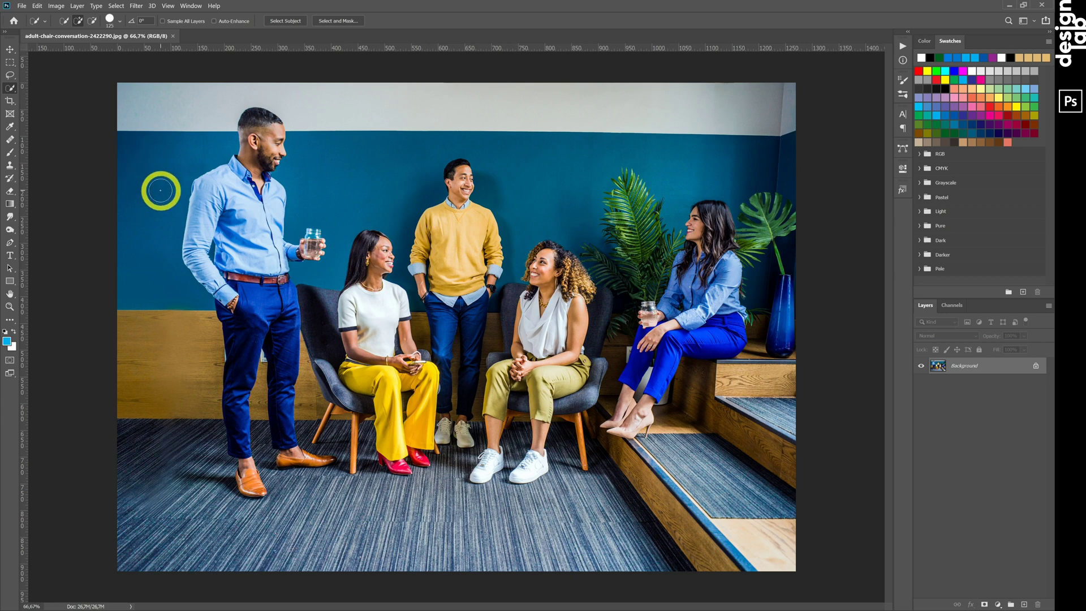
# Use Select Subject, then output the five people from Select and Mask as a new masked layer.
pyautogui.click(281, 23)
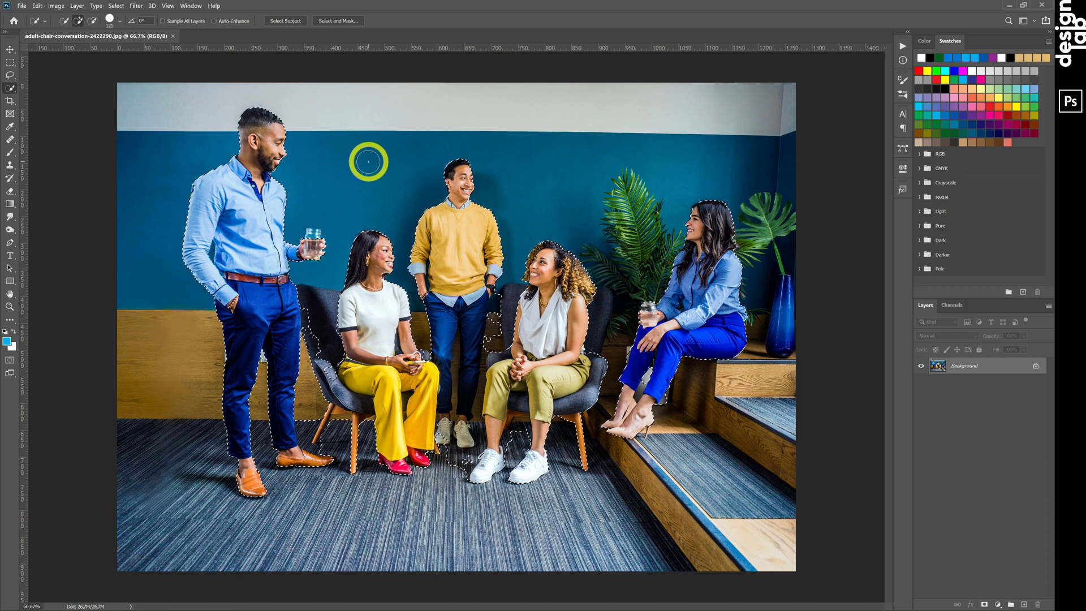
pyautogui.click(343, 23)
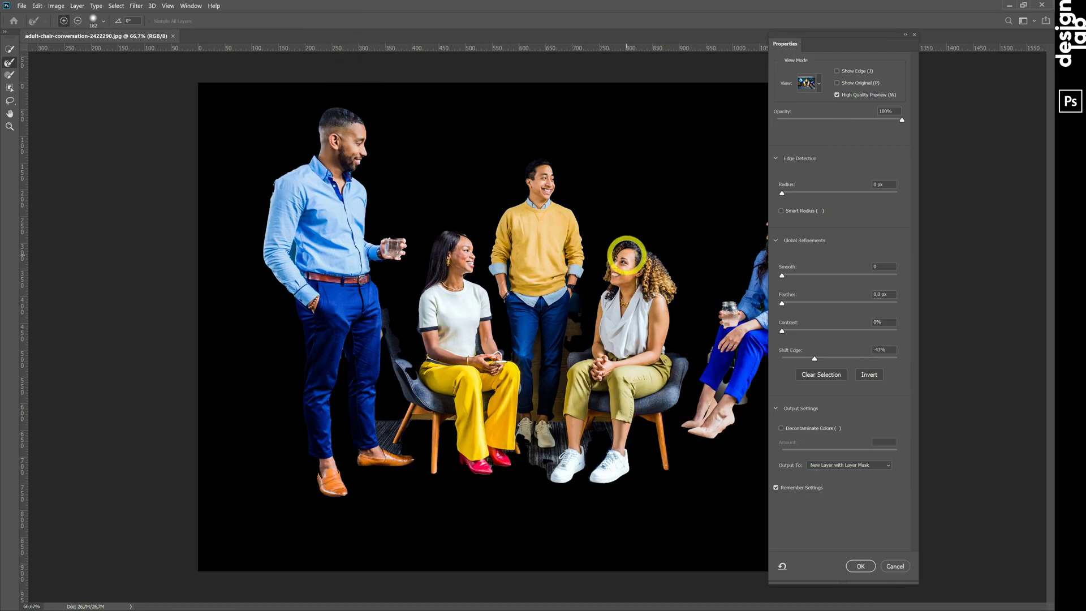
pyautogui.click(862, 567)
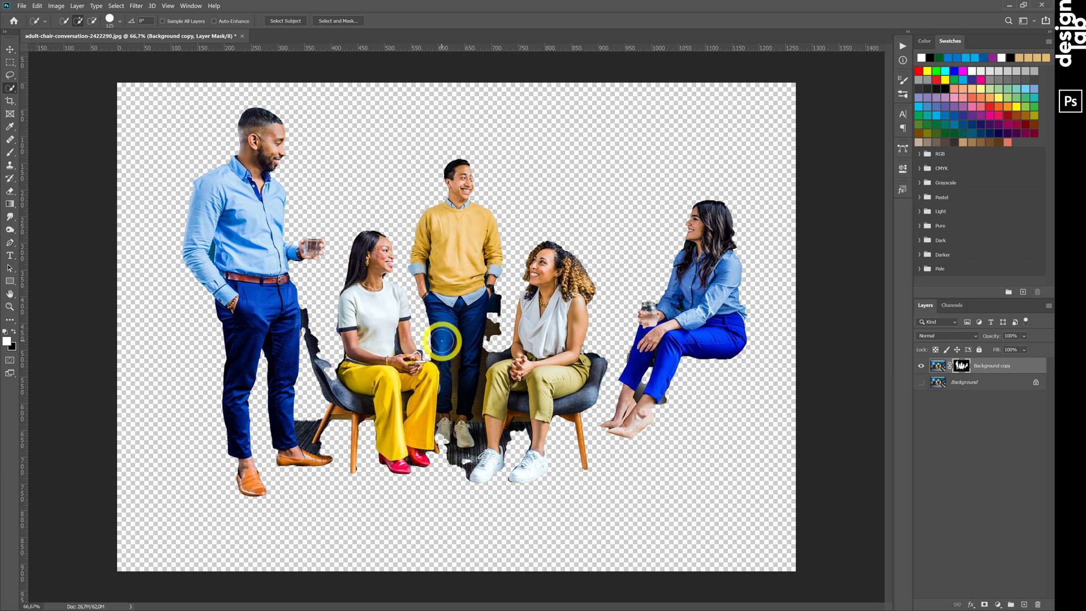
# Undo the cutout and subtract the wall, woman in white, man in yellow and curly-haired woman from the selection.
pyautogui.hotkey('ctrl', 'z')
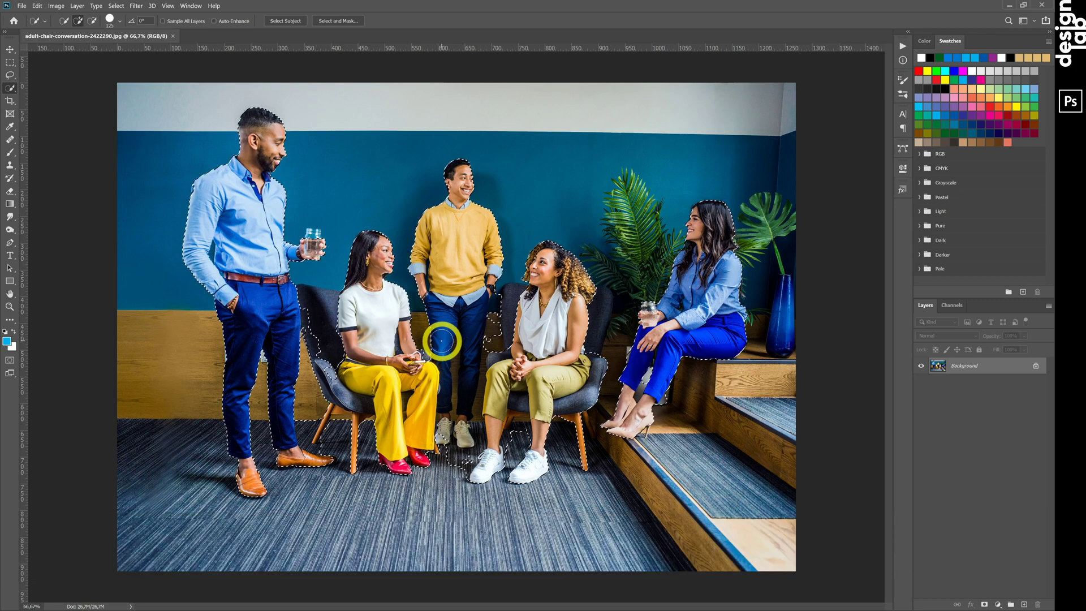
pyautogui.click(99, 282)
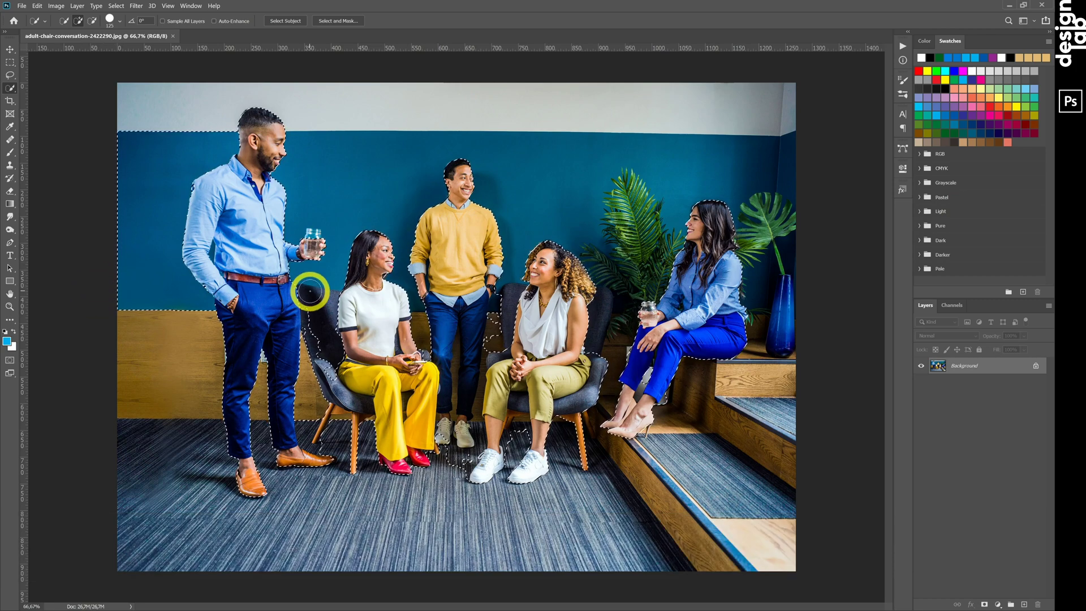
pyautogui.keyDown('alt'); pyautogui.click(170, 294); pyautogui.keyUp('alt')
pyautogui.keyDown('alt'); pyautogui.click(374, 258); pyautogui.keyUp('alt')
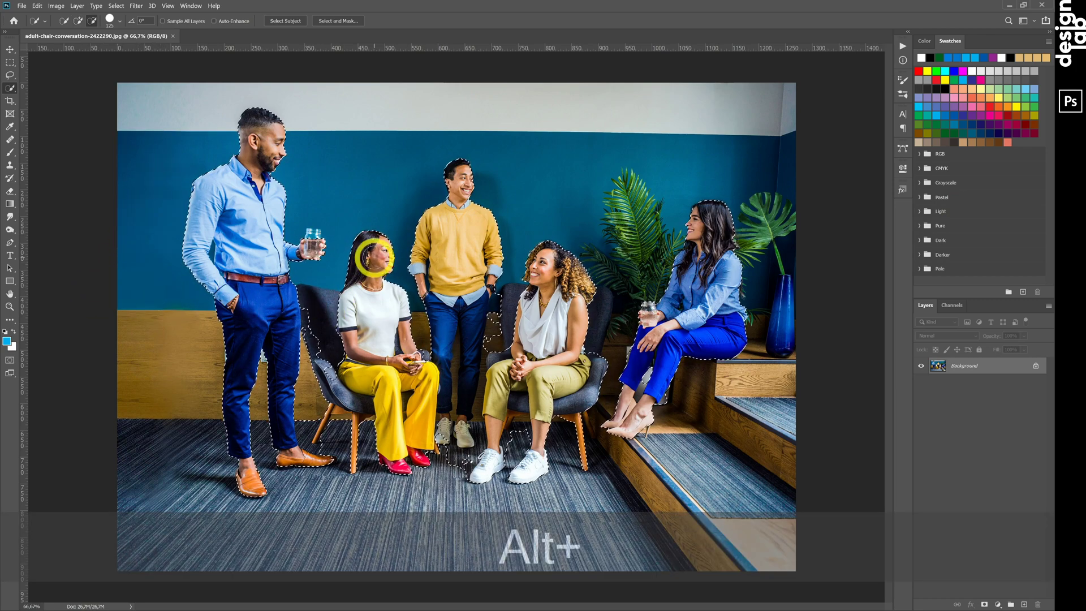
pyautogui.keyDown('alt'); pyautogui.click(465, 201); pyautogui.keyUp('alt')
pyautogui.keyDown('alt'); pyautogui.click(578, 252); pyautogui.keyUp('alt')
pyautogui.keyDown('alt'); pyautogui.click(536, 375); pyautogui.keyUp('alt')
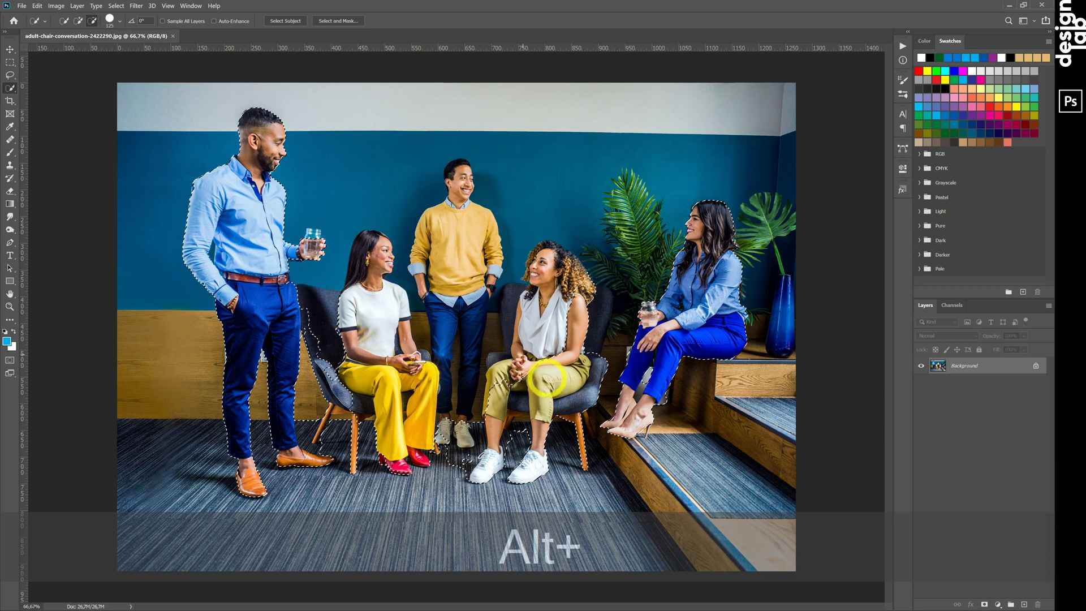
# Subtract the seated and right-hand women, red shoes and chair, leaving only the man in blue.
pyautogui.keyDown('alt'); pyautogui.click(462, 439); pyautogui.keyUp('alt')
pyautogui.keyDown('alt'); pyautogui.click(541, 473); pyautogui.keyUp('alt')
pyautogui.keyDown('alt'); pyautogui.click(583, 440); pyautogui.keyUp('alt')
pyautogui.keyDown('alt'); pyautogui.click(674, 348); pyautogui.keyUp('alt')
pyautogui.keyDown('alt'); pyautogui.click(748, 318); pyautogui.keyUp('alt')
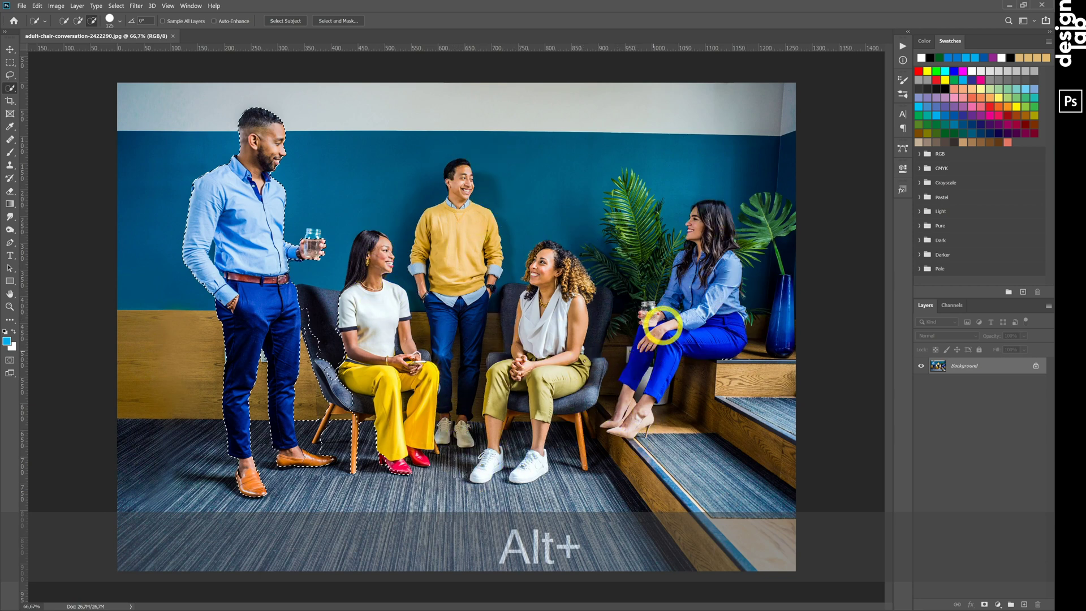
pyautogui.keyDown('alt'); pyautogui.click(376, 432); pyautogui.keyUp('alt')
pyautogui.keyDown('alt'); pyautogui.click(331, 430); pyautogui.keyUp('alt')
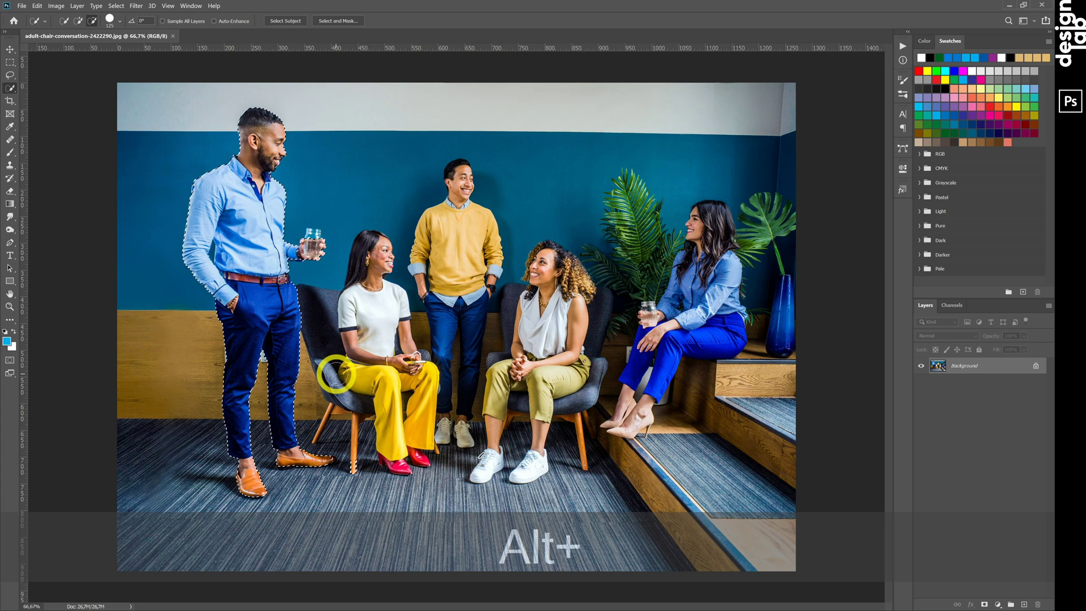
# Add the man's glass to the selection, then switch to Lasso and deselect.
pyautogui.click(313, 238)
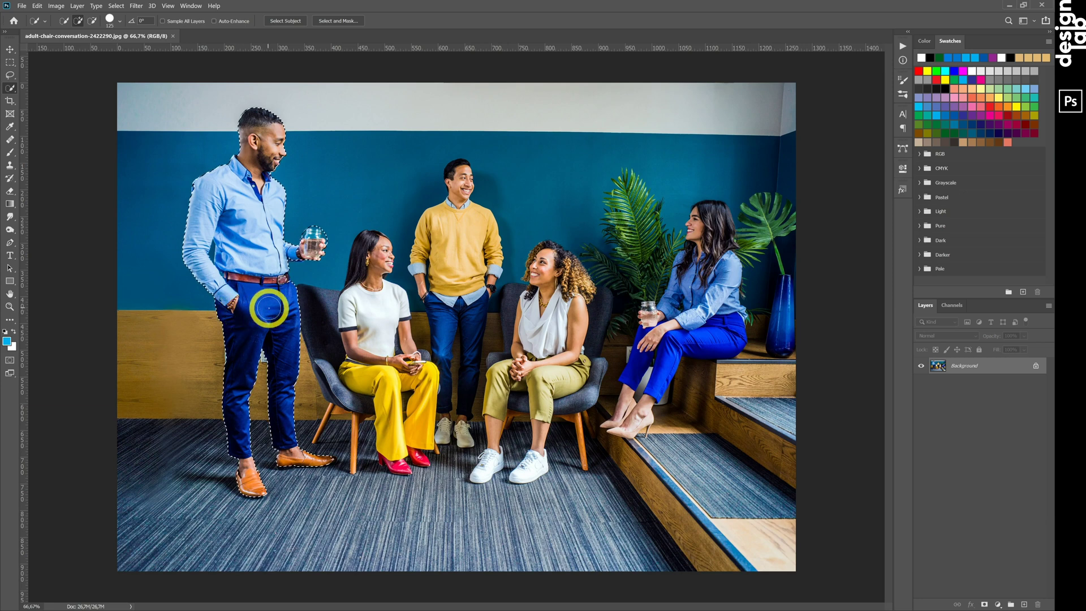
pyautogui.press('l')
pyautogui.hotkey('ctrl', 'd')
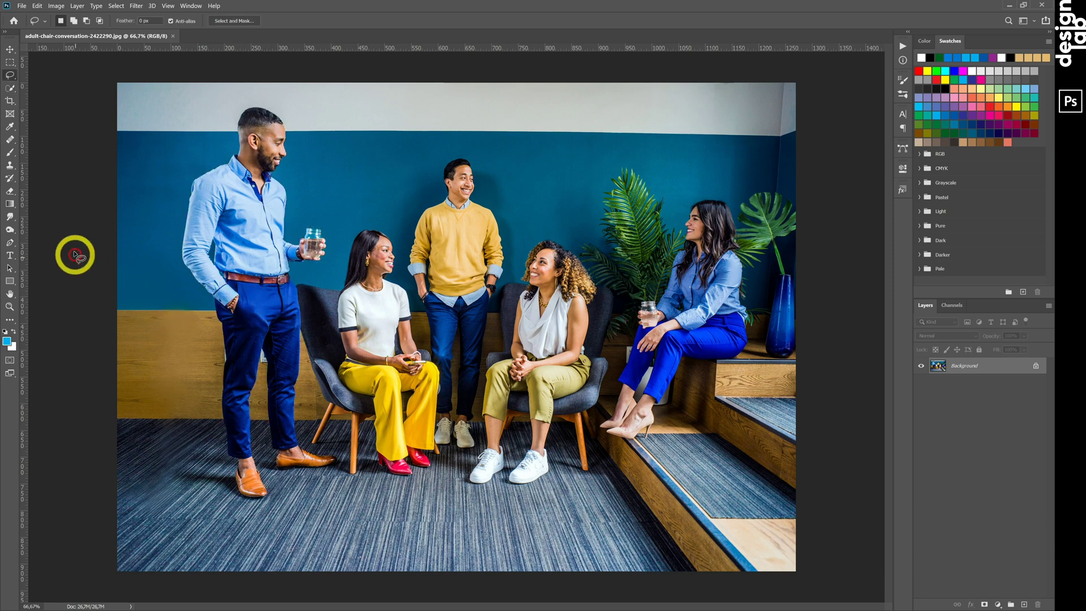
# Select the man in the blue shirt by boxing him with the Object Selection Tool.
pyautogui.click(10, 90)
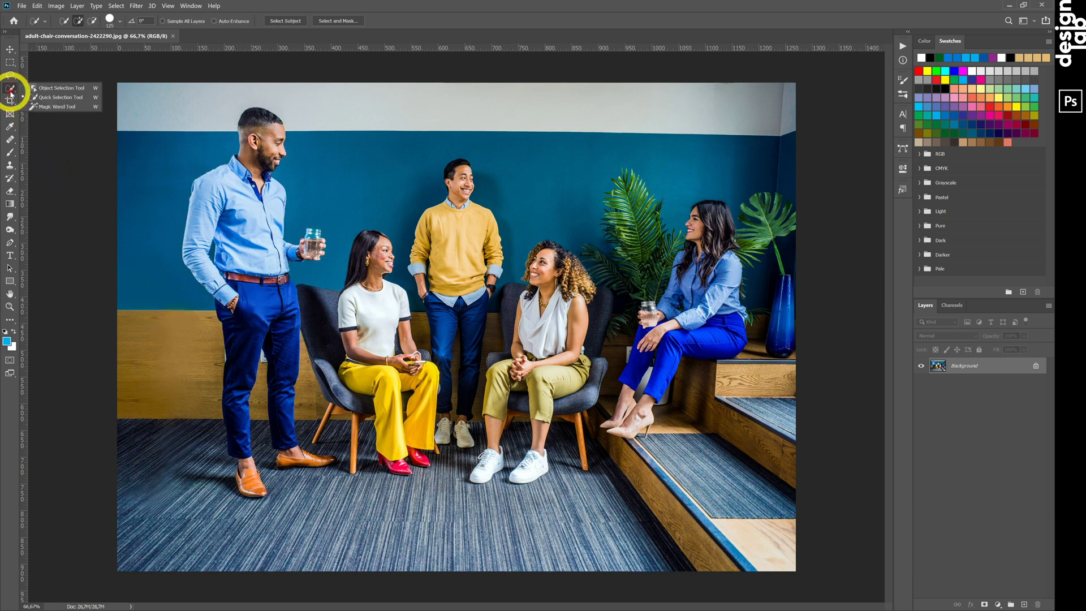
pyautogui.click(63, 89)
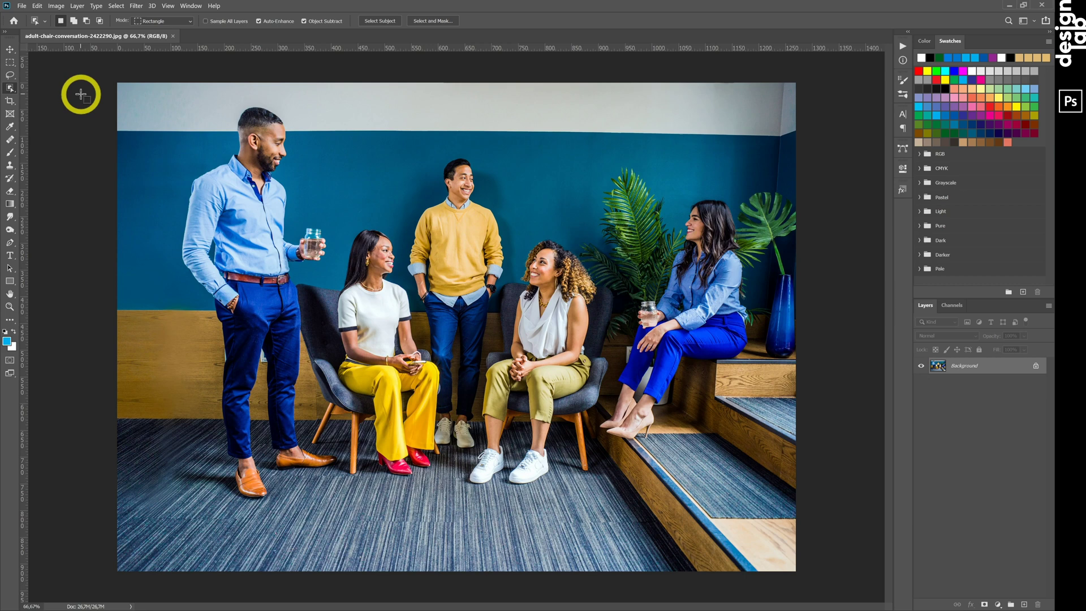
pyautogui.moveTo(166, 98); pyautogui.dragTo(350, 507)
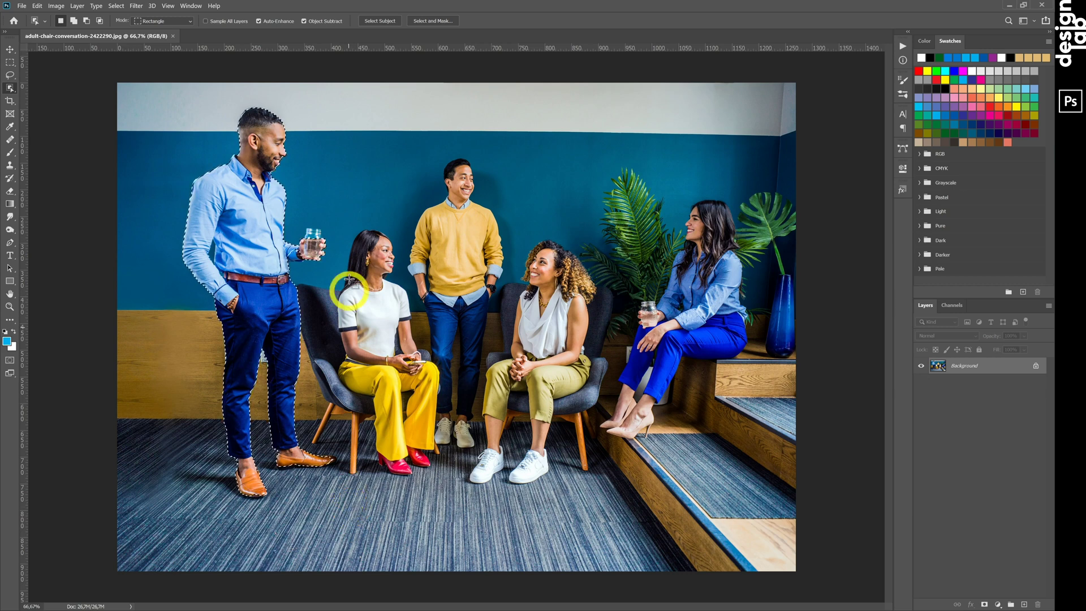
# Cancel out of Select and Mask and box-select the woman seated on the steps instead.
pyautogui.click(424, 21)
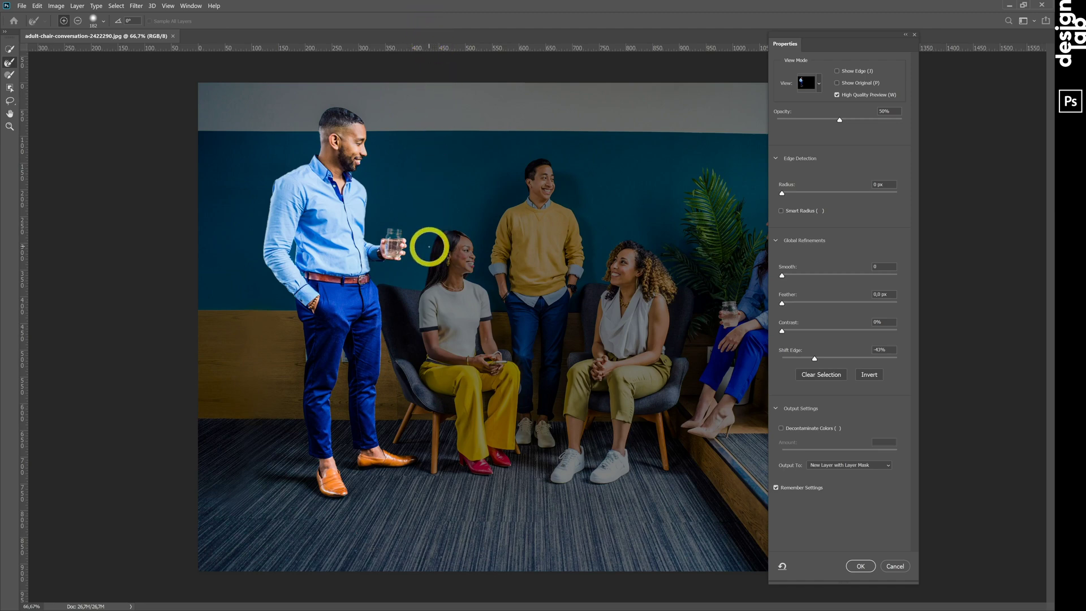
pyautogui.press('Escape')
pyautogui.moveTo(765, 194); pyautogui.dragTo(595, 444)
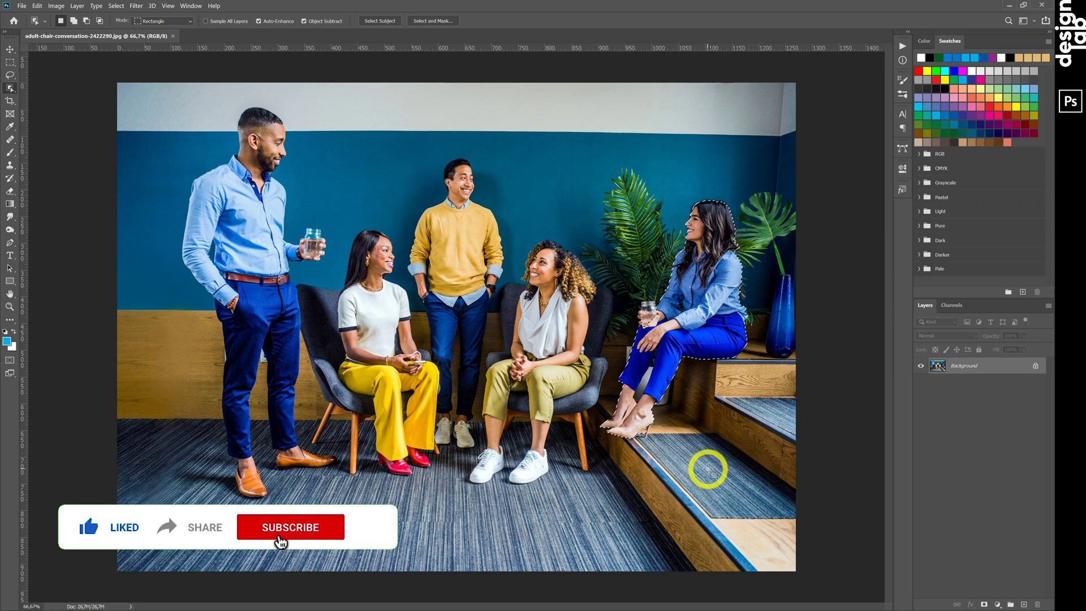
# Box-select the curly-haired woman, then the man in yellow, then the woman in white.
pyautogui.moveTo(463, 234); pyautogui.dragTo(596, 504)
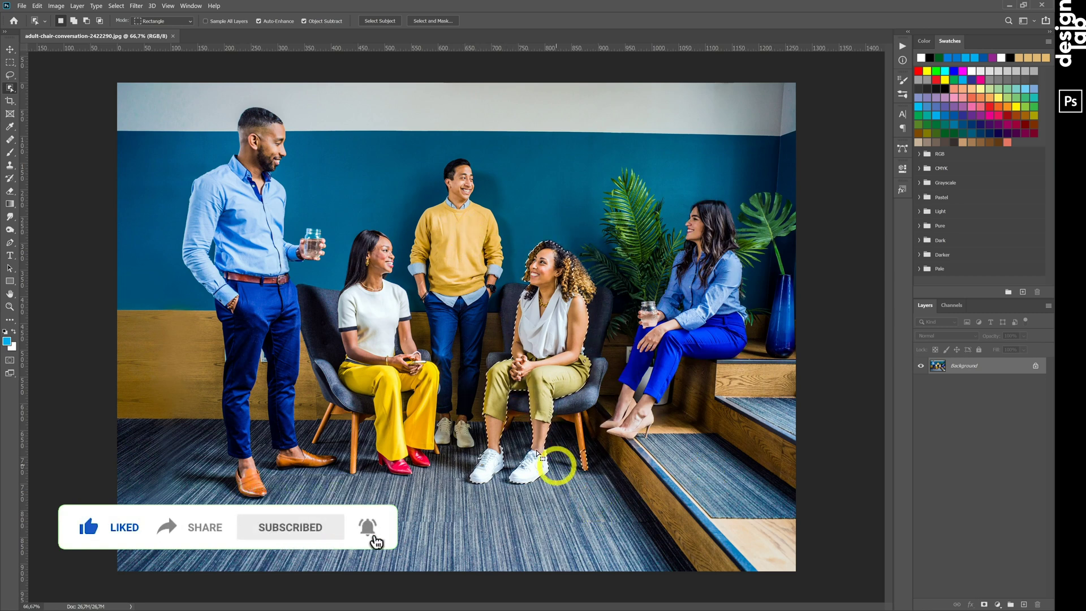
pyautogui.moveTo(389, 150); pyautogui.dragTo(518, 457)
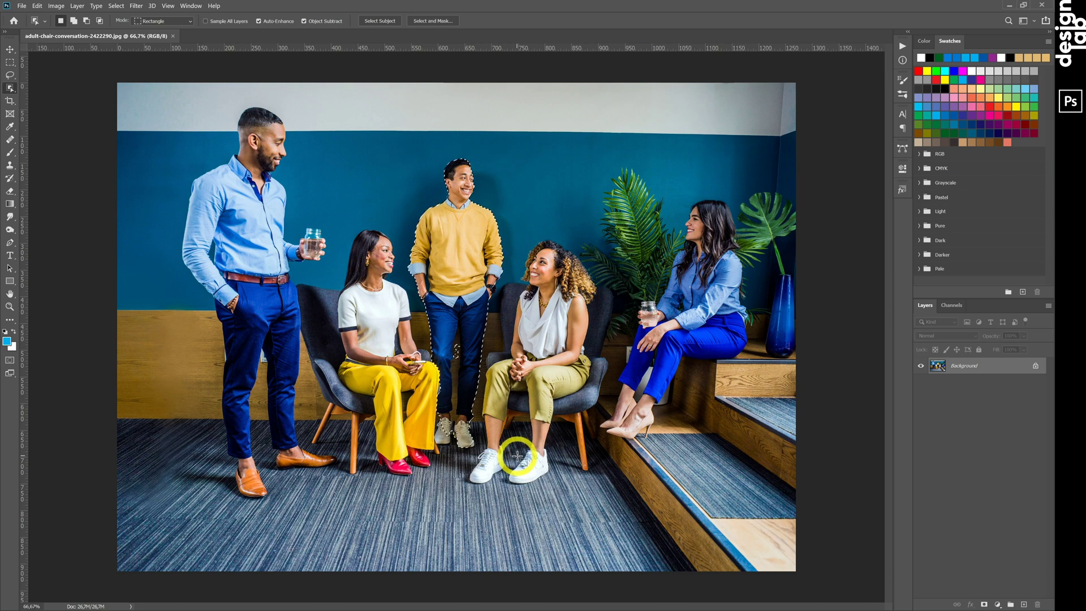
pyautogui.moveTo(315, 214); pyautogui.dragTo(447, 480)
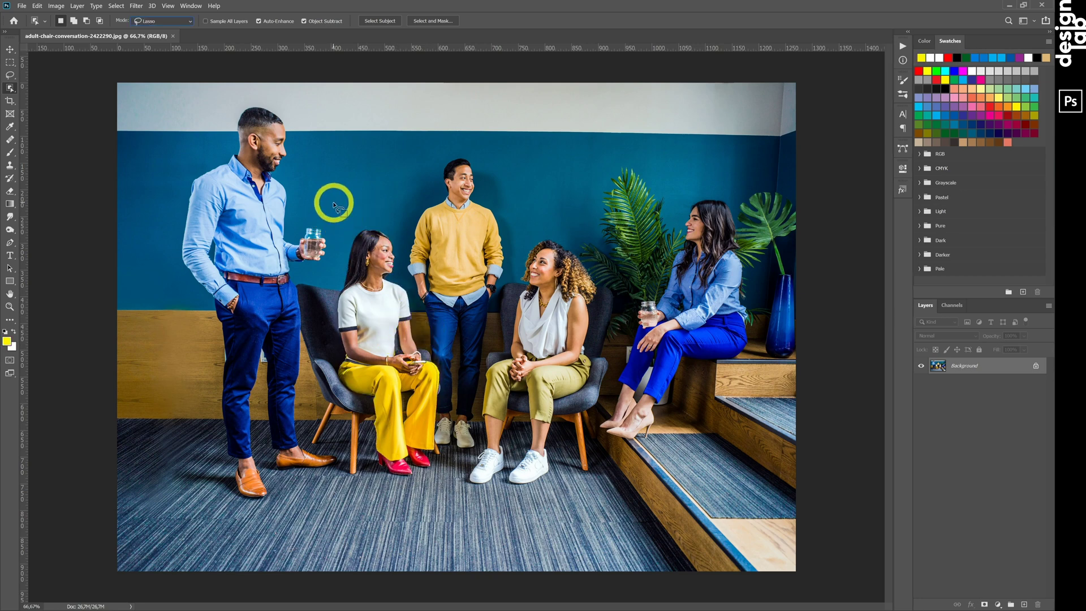
# Lasso around the whole group of five people to select them.
pyautogui.moveTo(333, 203); pyautogui.dragTo(312, 165)
pyautogui.moveTo(220, 111)
pyautogui.mouseDown()
pyautogui.moveTo(165, 260)
pyautogui.moveTo(193, 421)
pyautogui.moveTo(234, 515)
pyautogui.moveTo(281, 533)
pyautogui.moveTo(587, 504)
pyautogui.moveTo(680, 463)
pyautogui.moveTo(735, 409)
pyautogui.mouseUp()
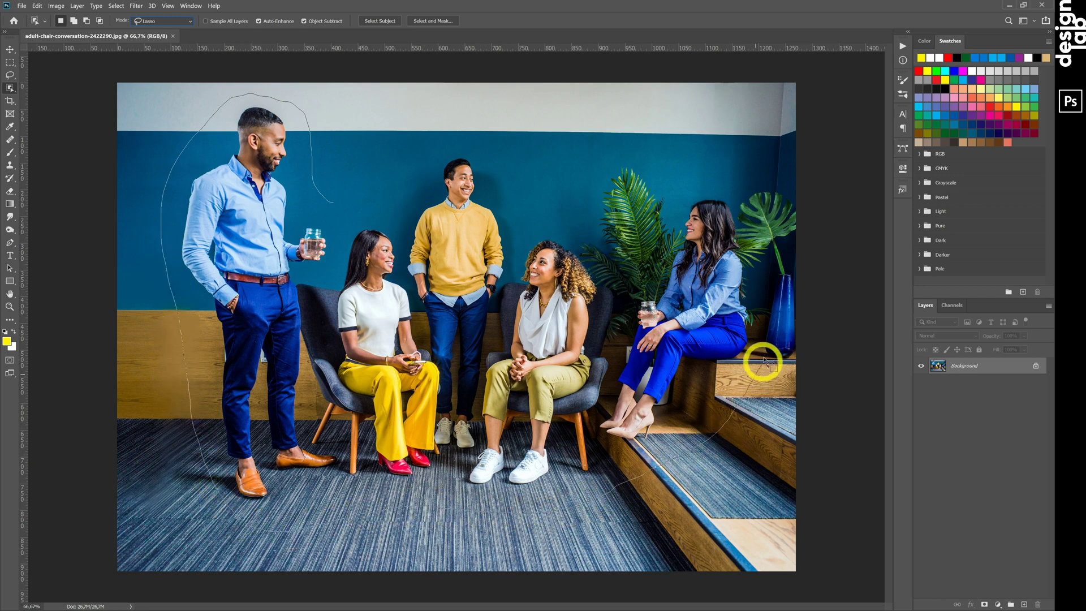
pyautogui.moveTo(763, 359)
pyautogui.mouseDown()
pyautogui.moveTo(769, 246)
pyautogui.moveTo(759, 204)
pyautogui.moveTo(732, 184)
pyautogui.moveTo(683, 198)
pyautogui.moveTo(651, 229)
pyautogui.moveTo(556, 220)
pyautogui.moveTo(473, 149)
pyautogui.moveTo(435, 152)
pyautogui.moveTo(368, 201)
pyautogui.mouseUp()
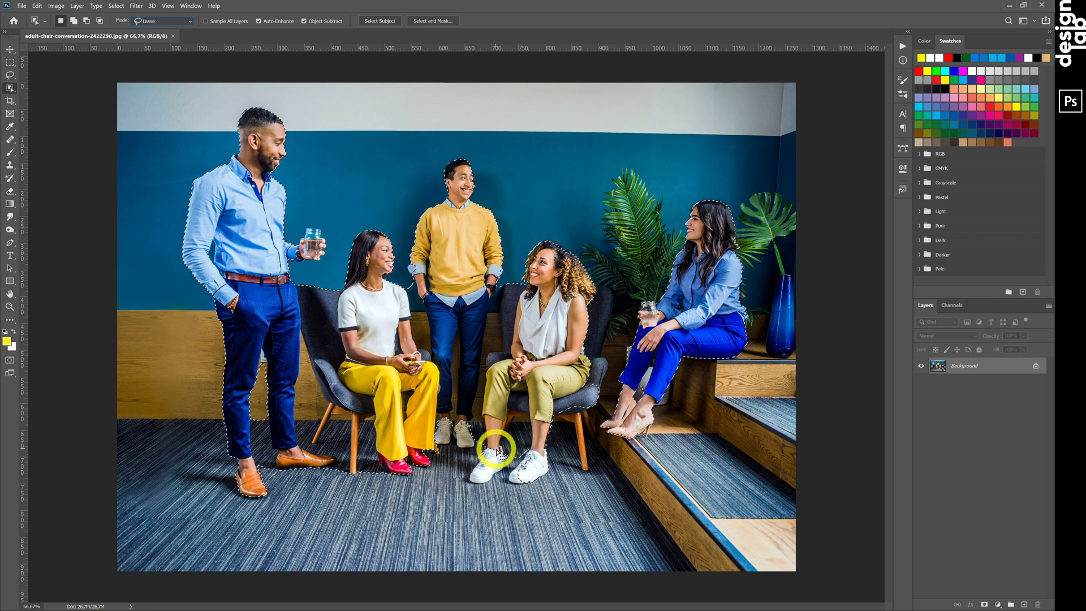
# Shift-lasso both white sneakers into the selection, then switch to adults-brainstorming-business-1595385.jpg.
pyautogui.press('shift')
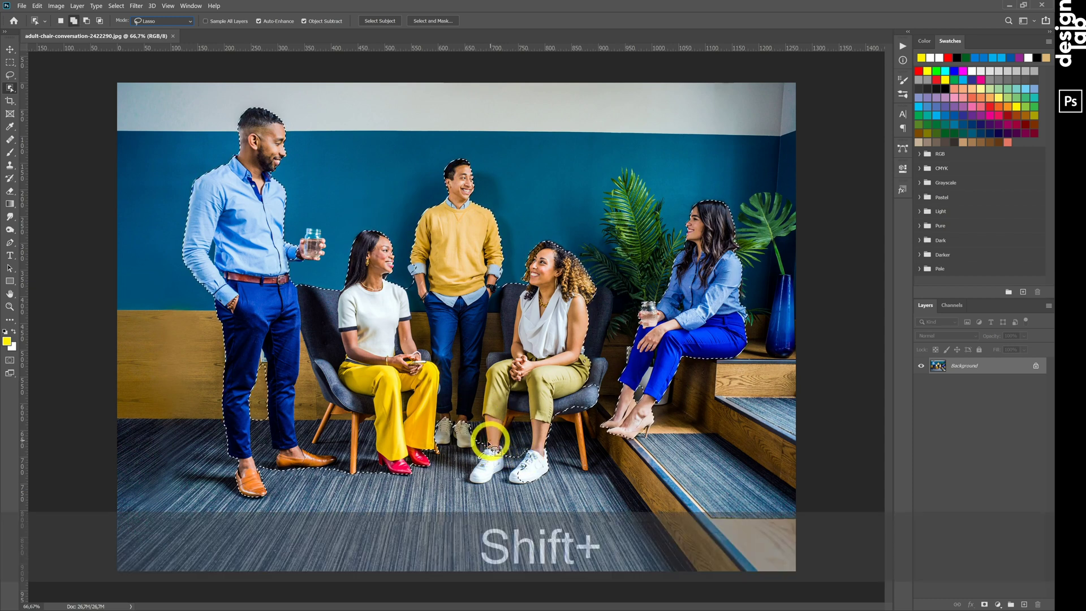
pyautogui.moveTo(520, 439); pyautogui.dragTo(565, 460)
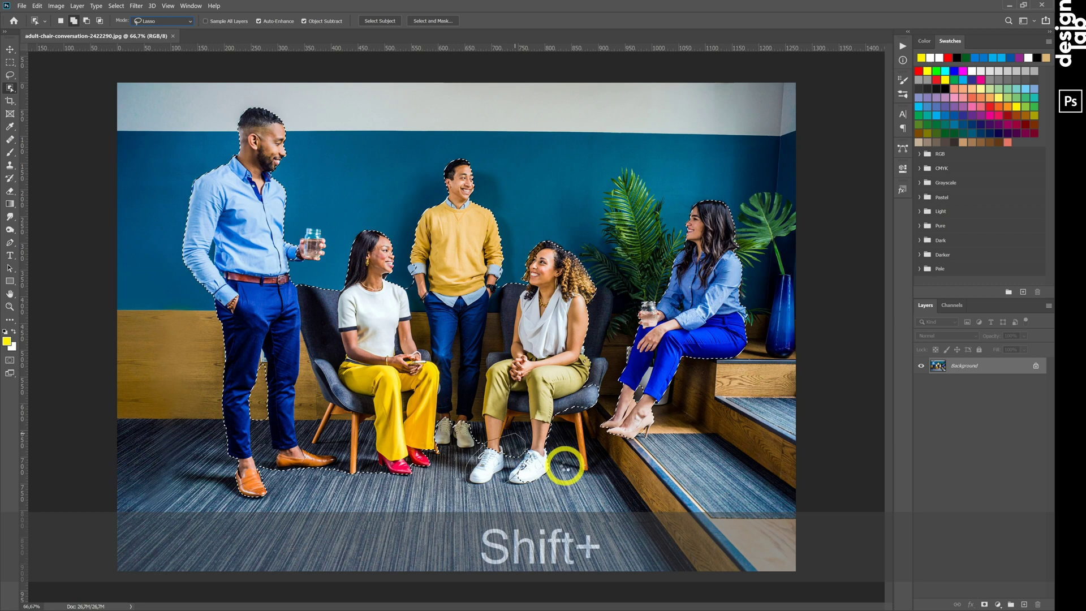
pyautogui.press('shift')
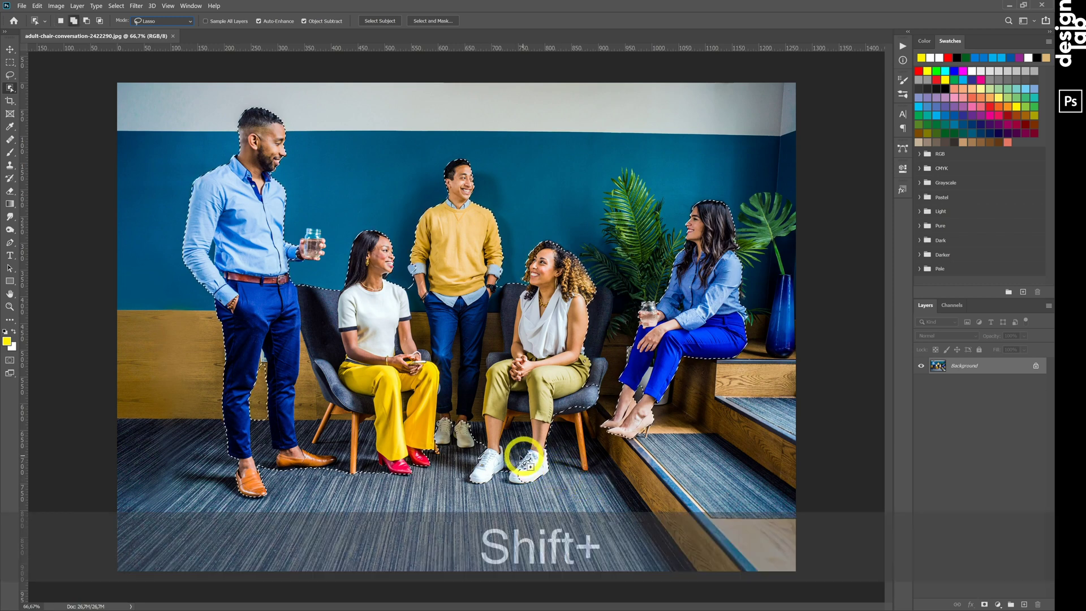
pyautogui.moveTo(524, 461); pyautogui.dragTo(509, 489)
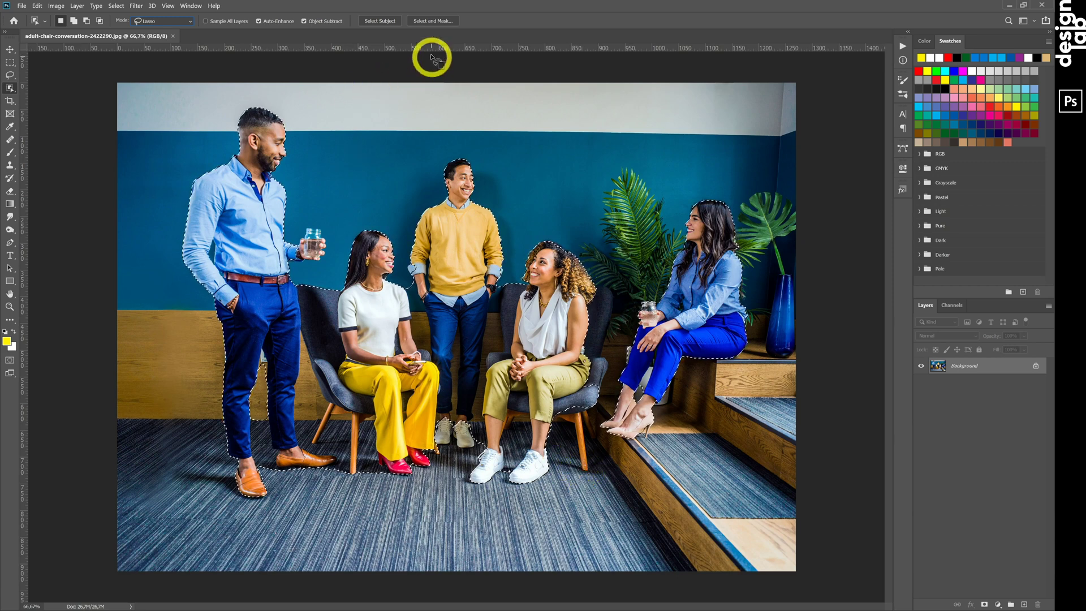
pyautogui.click(433, 21)
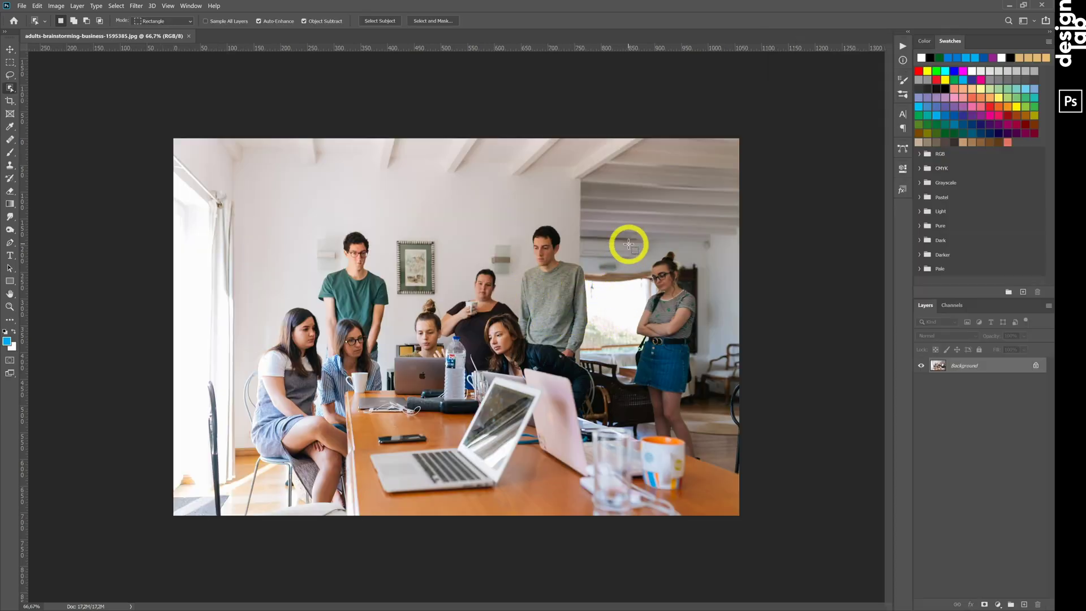
# Box-select the standing woman, then the man in green, then the seated woman at left.
pyautogui.moveTo(628, 244); pyautogui.dragTo(716, 465)
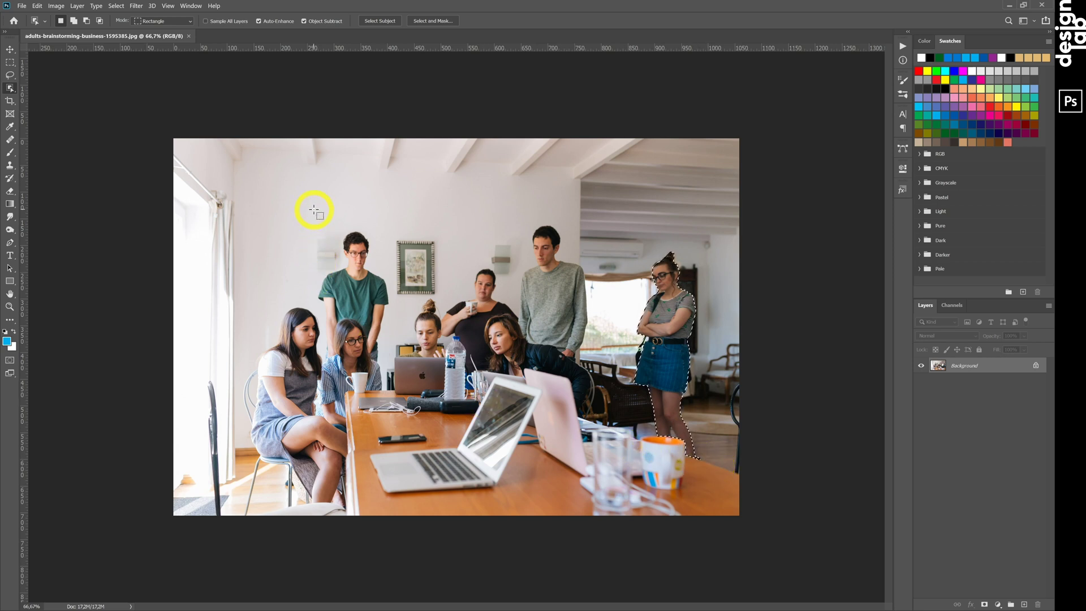
pyautogui.moveTo(314, 210); pyautogui.dragTo(390, 367)
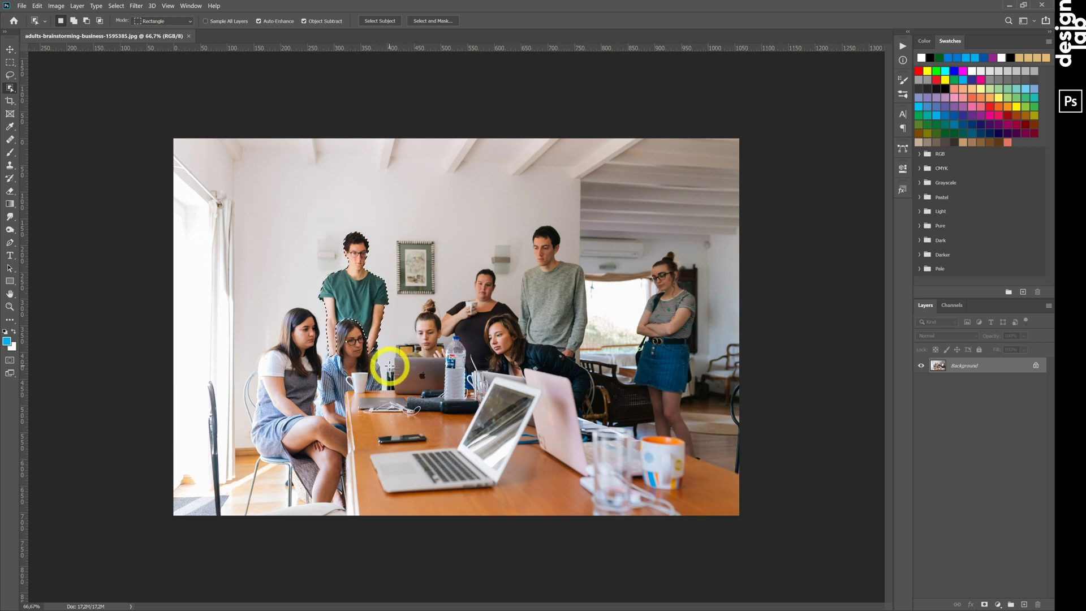
pyautogui.moveTo(243, 300); pyautogui.dragTo(355, 506)
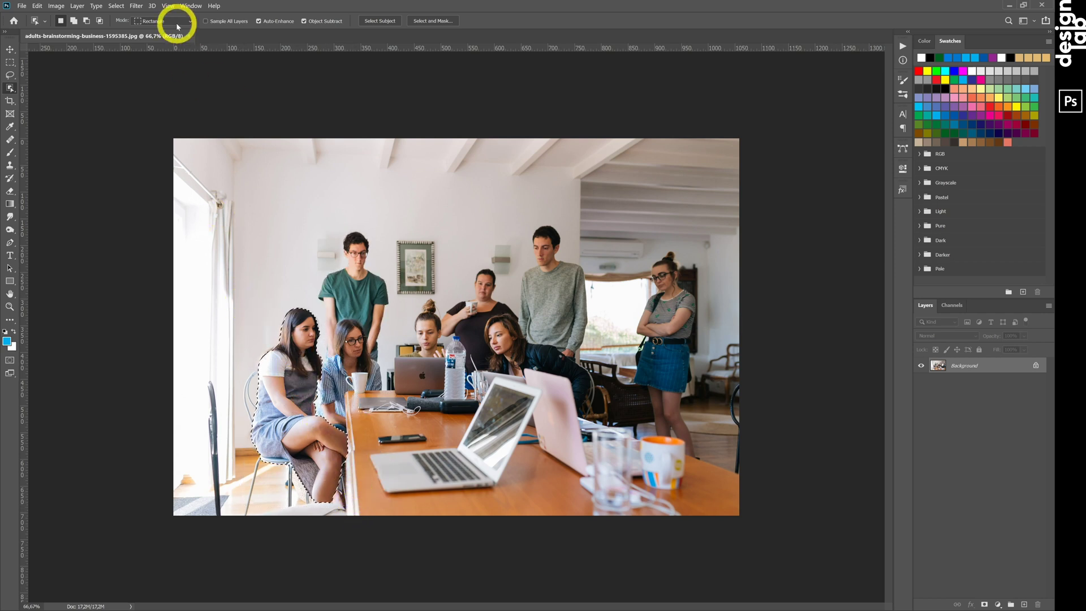
# Set Object Selection to Lasso mode and outline the standing woman on the right.
pyautogui.click(166, 37)
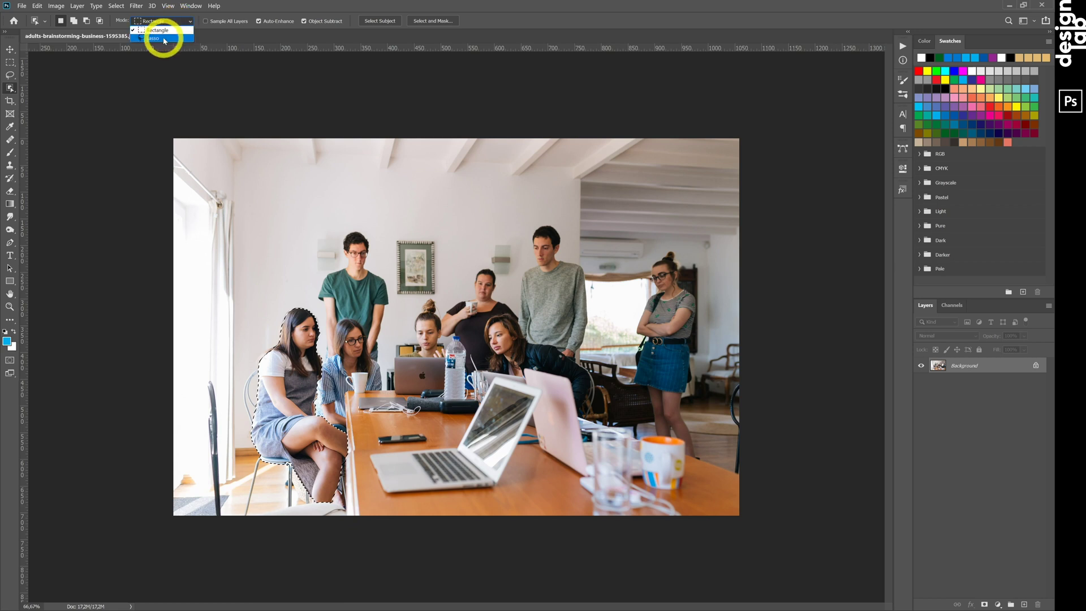
pyautogui.moveTo(628, 431); pyautogui.dragTo(624, 384)
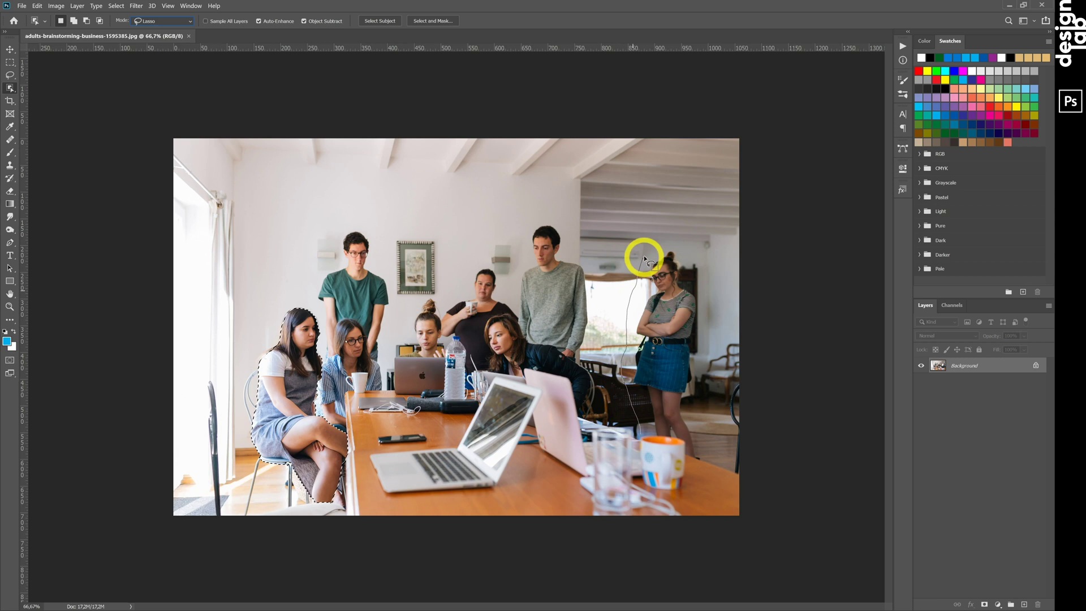
pyautogui.moveTo(681, 248); pyautogui.dragTo(712, 288)
pyautogui.moveTo(700, 355); pyautogui.dragTo(707, 422)
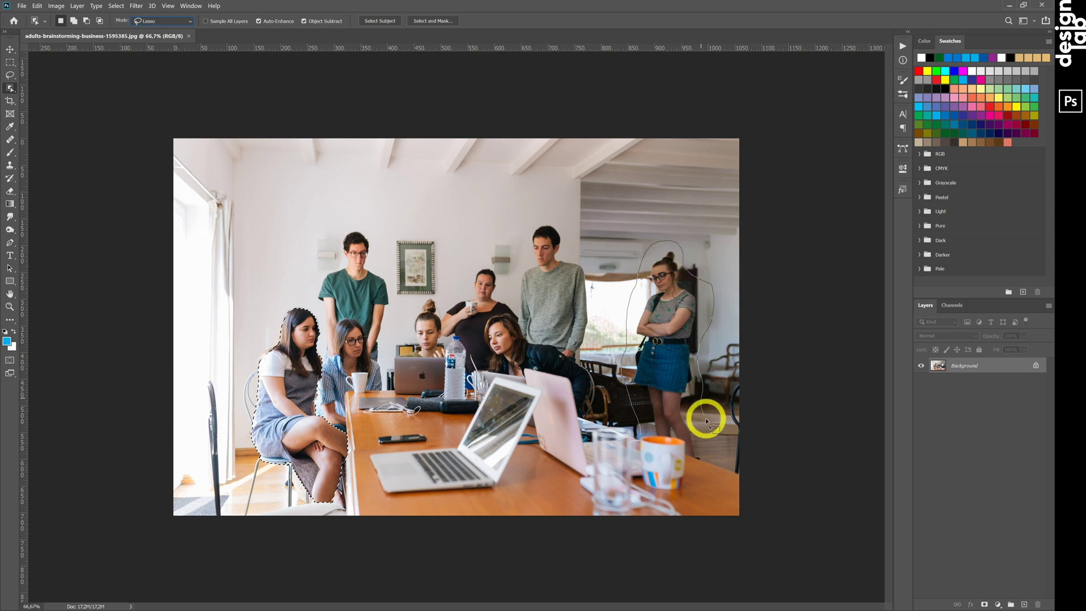
pyautogui.moveTo(640, 445); pyautogui.dragTo(636, 440)
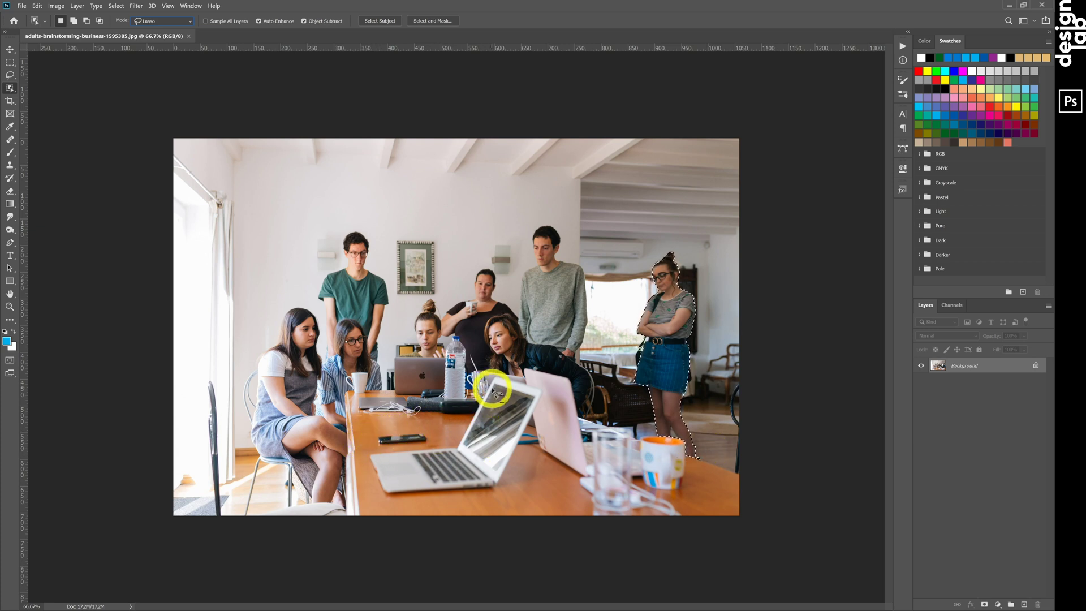
# Select the woman leaning over the table, then deselect and lasso the front laptop.
pyautogui.moveTo(479, 342)
pyautogui.mouseDown()
pyautogui.moveTo(497, 306)
pyautogui.moveTo(584, 356)
pyautogui.moveTo(606, 397)
pyautogui.moveTo(552, 416)
pyautogui.moveTo(514, 383)
pyautogui.moveTo(560, 469)
pyautogui.mouseUp()
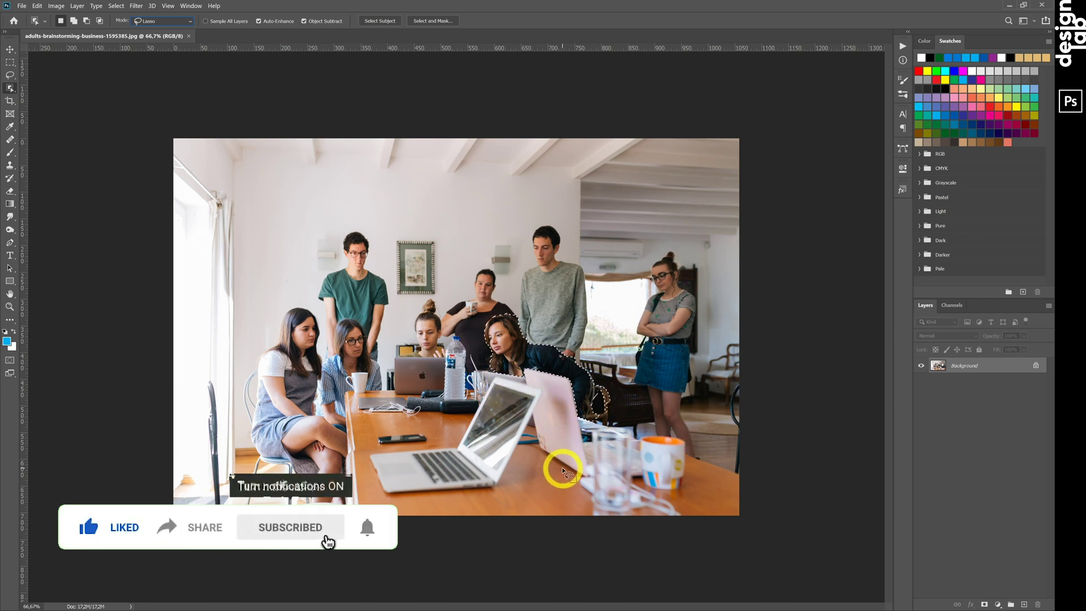
pyautogui.click(436, 389)
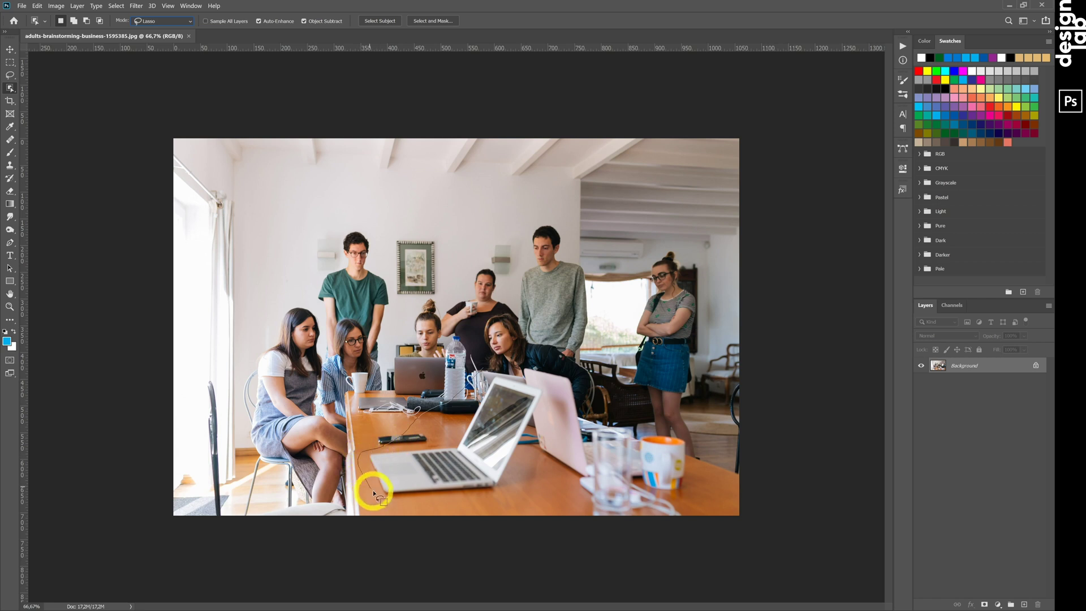
pyautogui.moveTo(372, 490)
pyautogui.mouseDown()
pyautogui.moveTo(396, 504)
pyautogui.moveTo(523, 493)
pyautogui.moveTo(543, 445)
pyautogui.mouseUp()
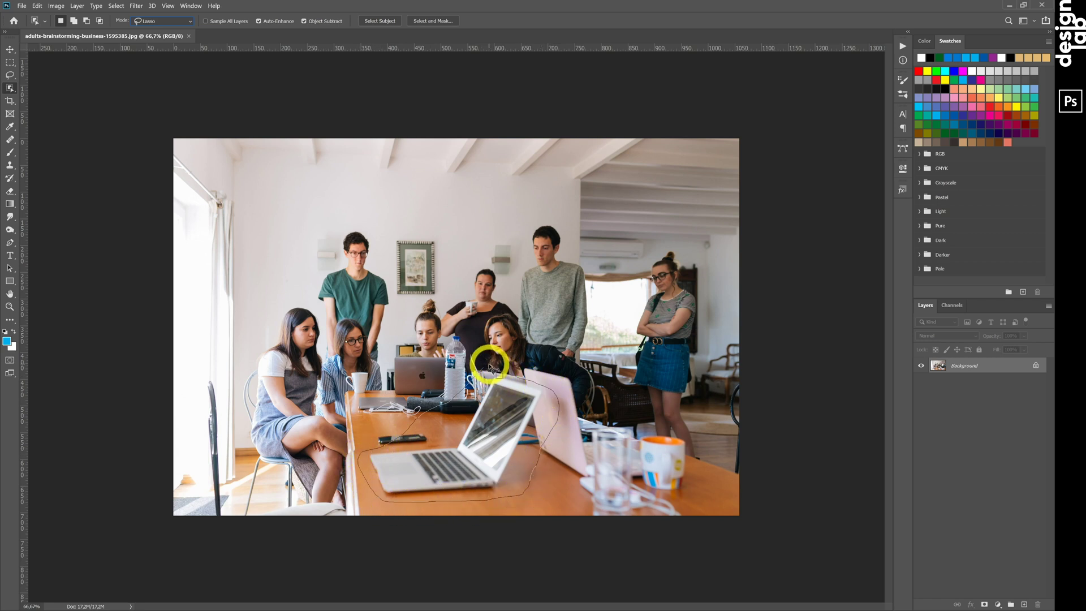
pyautogui.moveTo(490, 365); pyautogui.dragTo(491, 368)
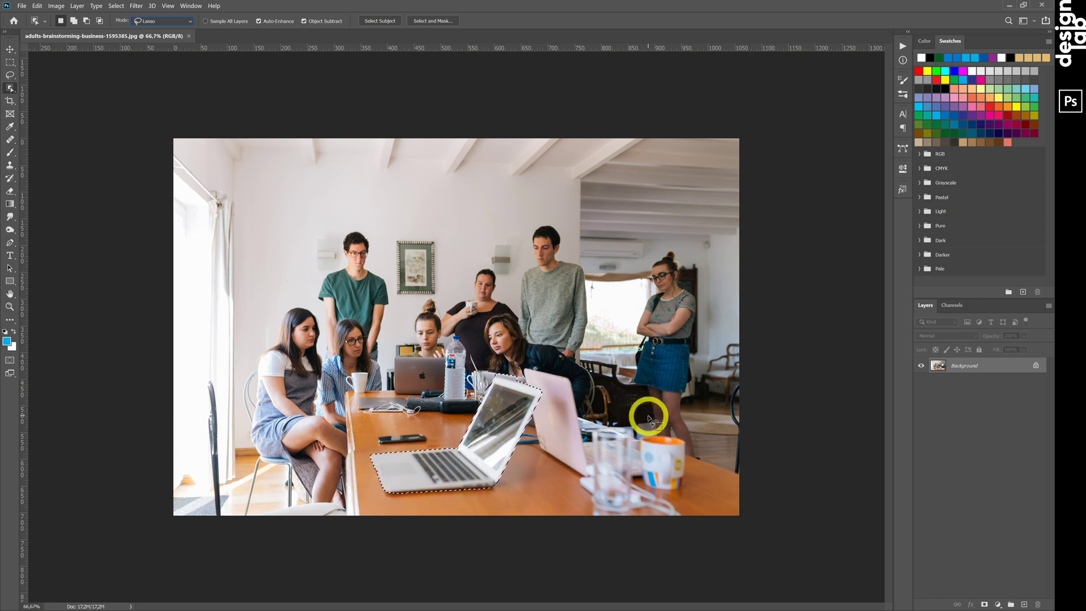
# Lasso the orange mug, then the framed picture on the wall.
pyautogui.moveTo(700, 441)
pyautogui.mouseDown()
pyautogui.moveTo(665, 418)
pyautogui.moveTo(628, 426)
pyautogui.moveTo(619, 467)
pyautogui.mouseUp()
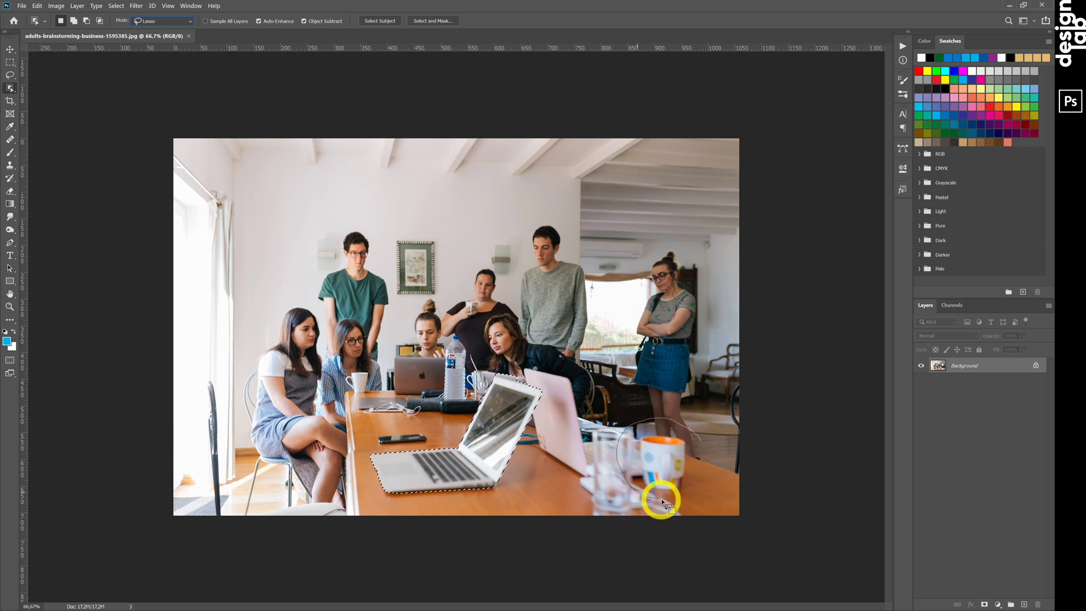
pyautogui.moveTo(663, 501)
pyautogui.mouseDown()
pyautogui.moveTo(691, 495)
pyautogui.moveTo(708, 456)
pyautogui.mouseUp()
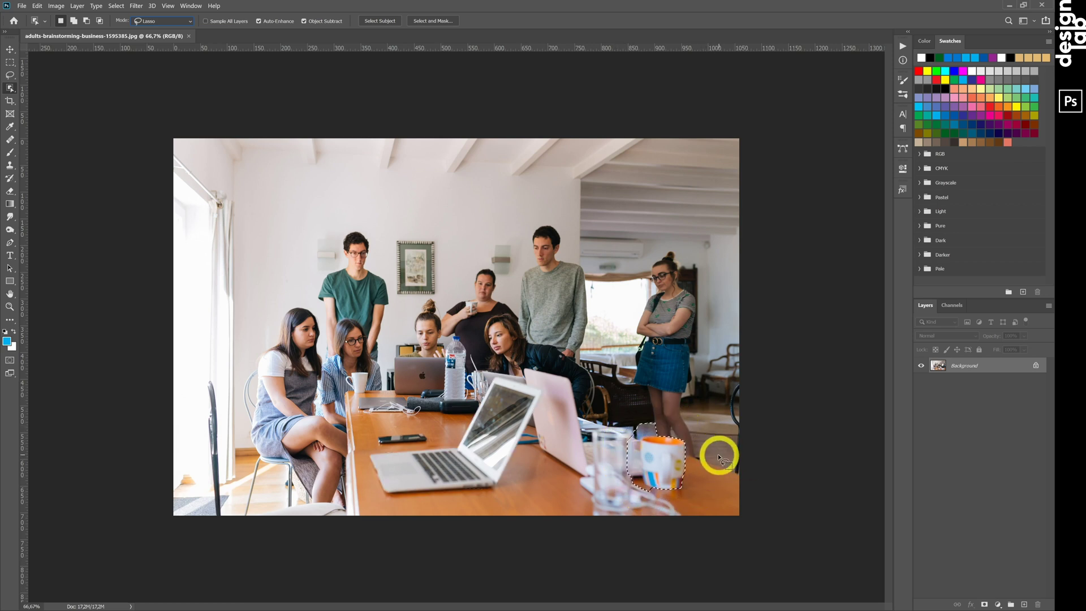
pyautogui.moveTo(636, 430)
pyautogui.mouseDown()
pyautogui.moveTo(608, 395)
pyautogui.moveTo(435, 299)
pyautogui.mouseUp()
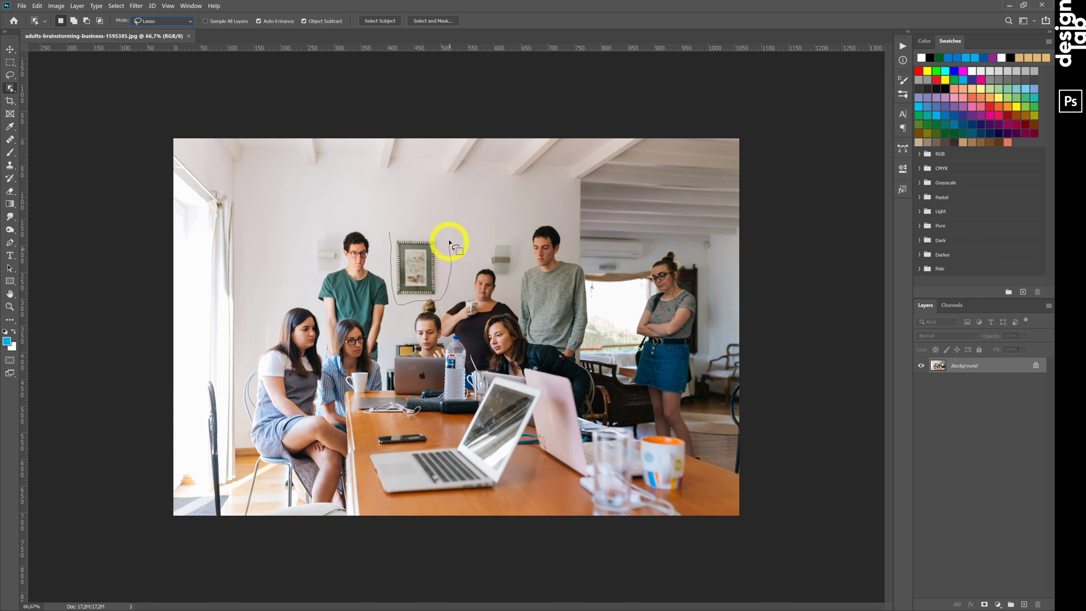
pyautogui.moveTo(427, 230); pyautogui.dragTo(433, 232)
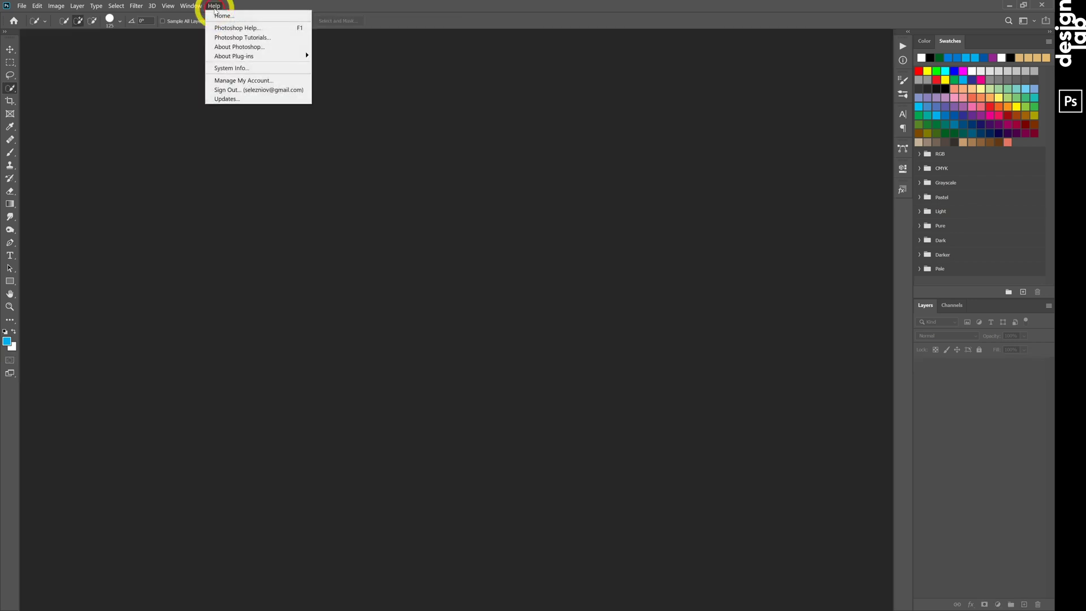
# Show the About Photoshop dialog listing version 21.0.0.
pyautogui.click(223, 48)
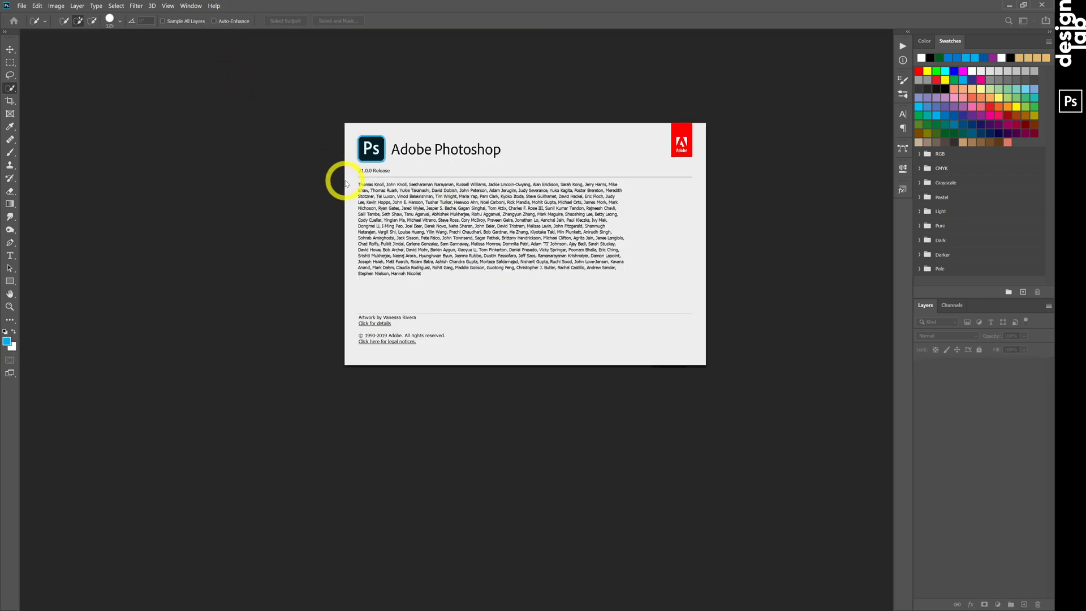